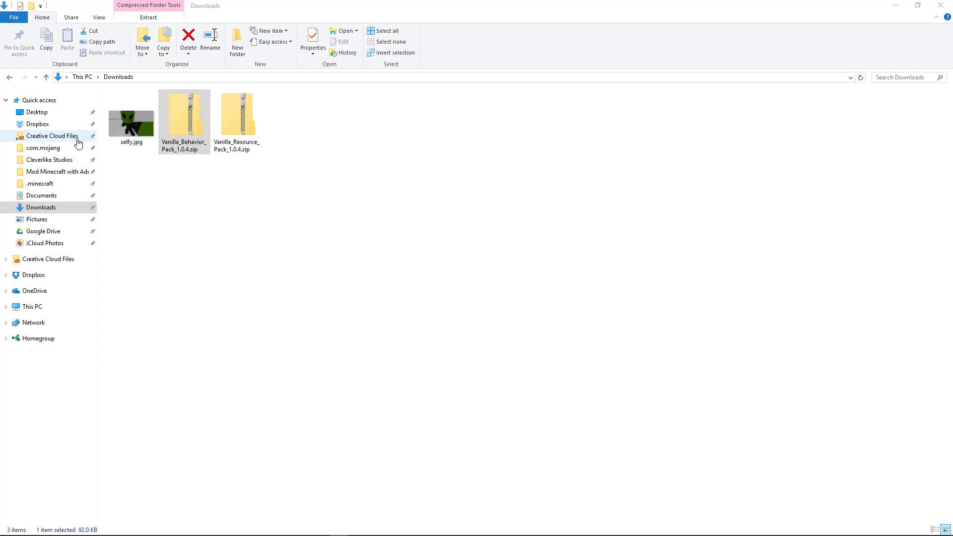
Step: In Dropbox, create a shortcut to the Minecraft Add-ons folder and place it on the Desktop
left_click(46, 128)
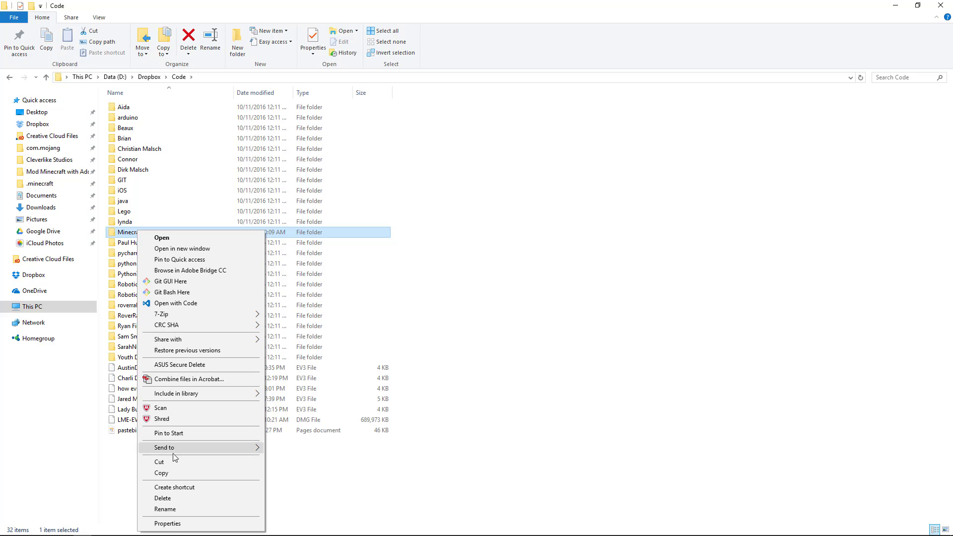
left_click(178, 490)
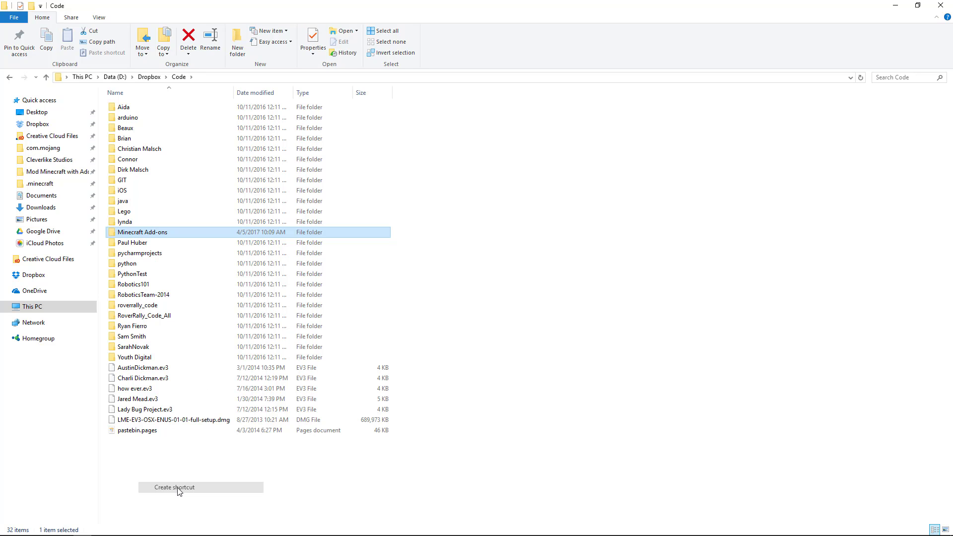
left_click_drag(152, 434, 32, 115)
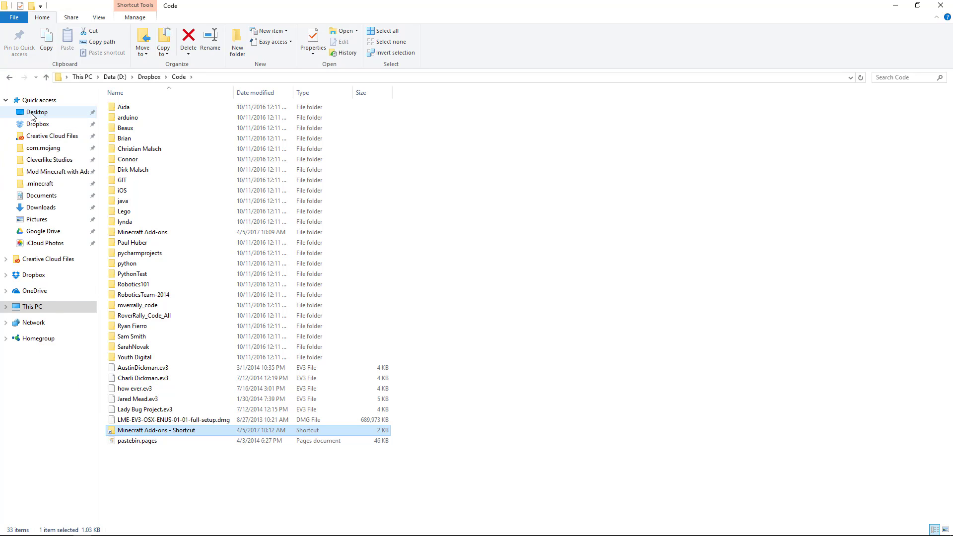
Step: Open the empty Minecraft Add-ons folder from its Desktop shortcut
left_click(33, 113)
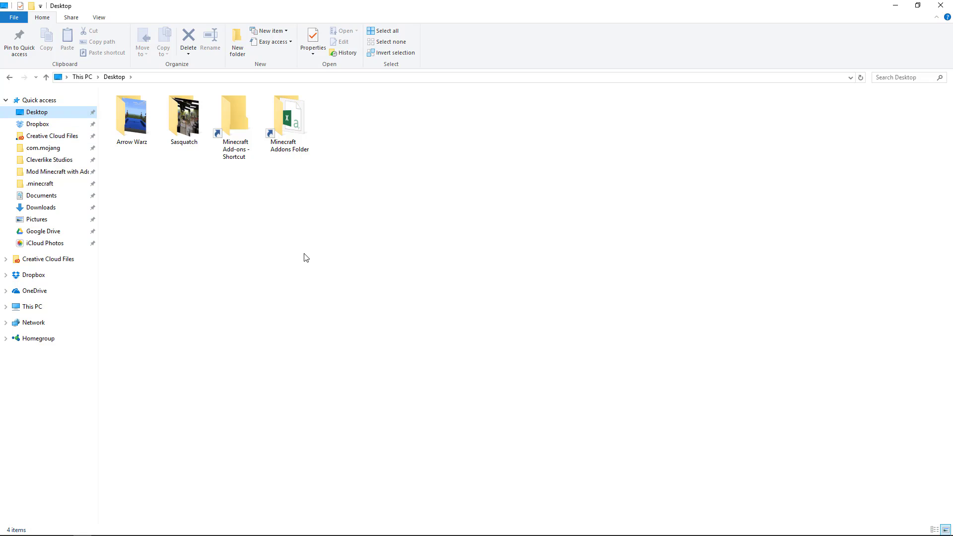
mouse_move(231, 133)
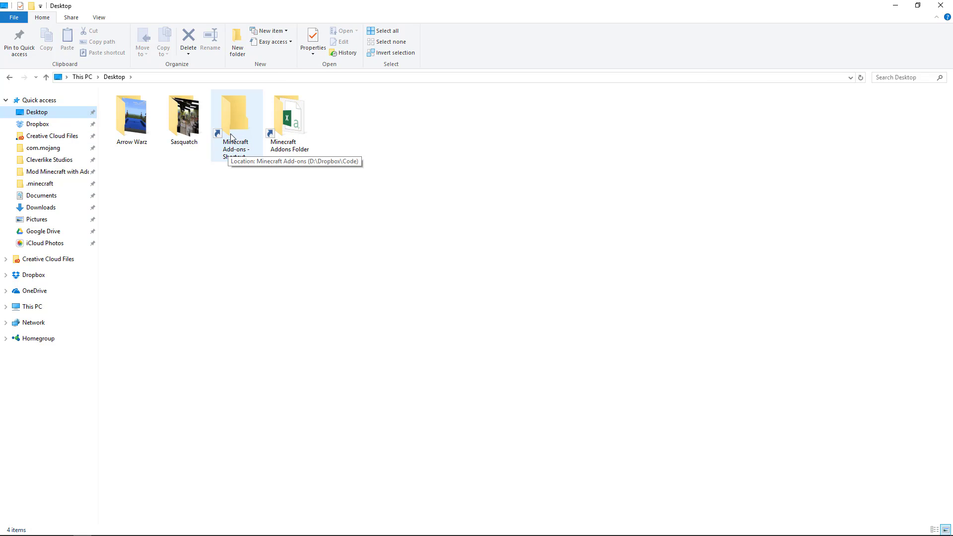
double_click(232, 123)
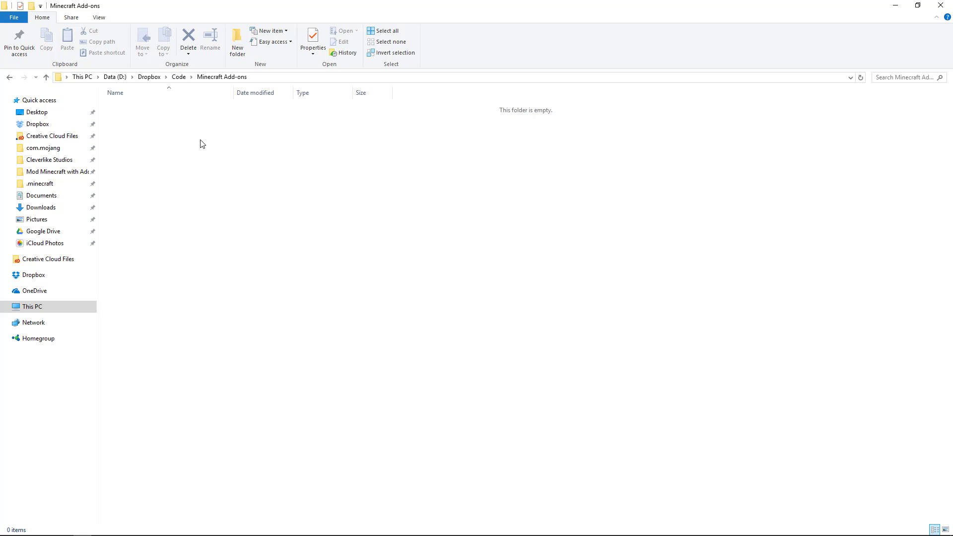
Step: Create a new folder named my_first_behavior_pack in Minecraft Add-ons
right_click(200, 140)
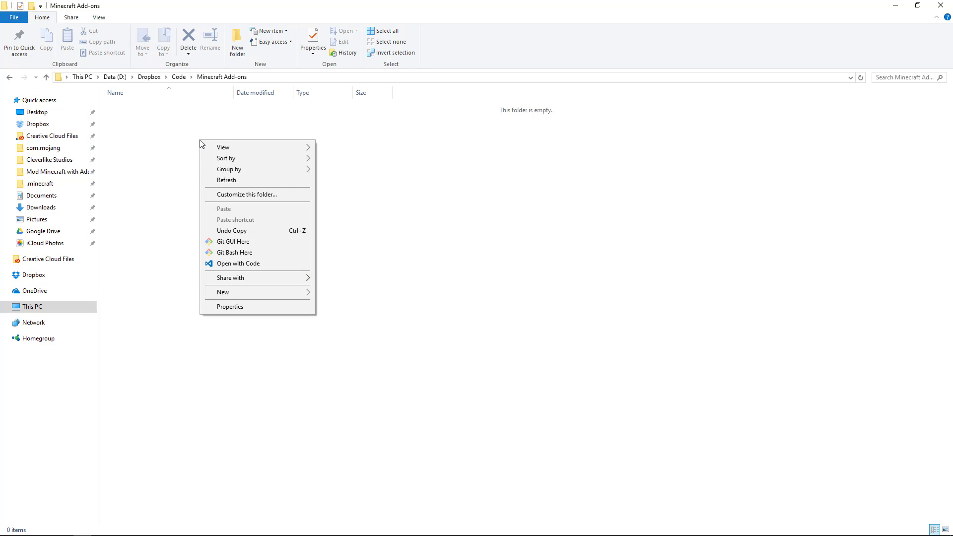
mouse_move(239, 294)
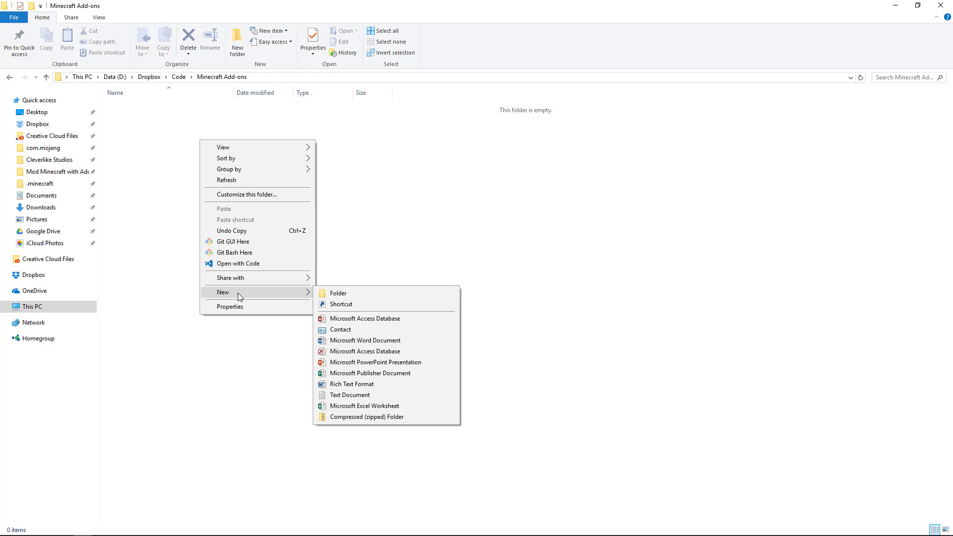
left_click(341, 293)
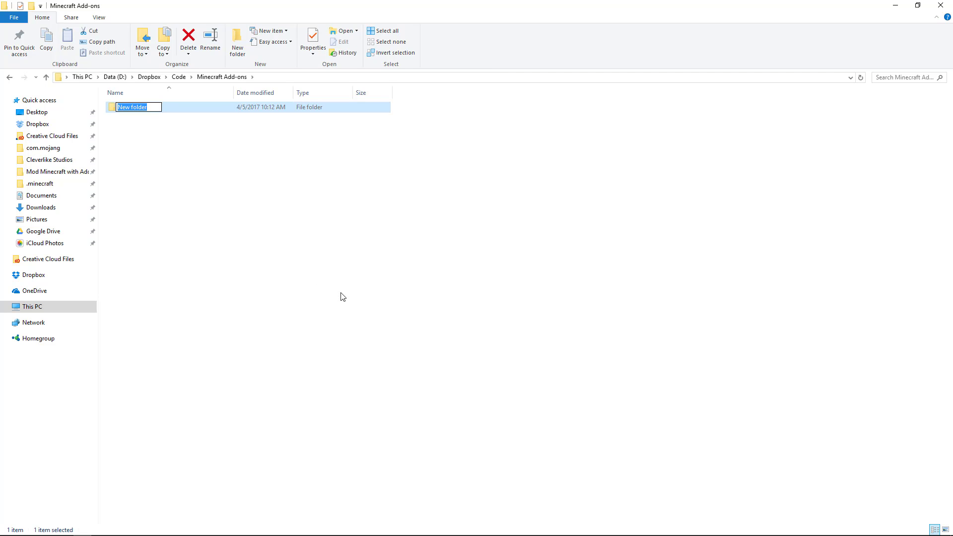
type("my_first_behavior_pack")
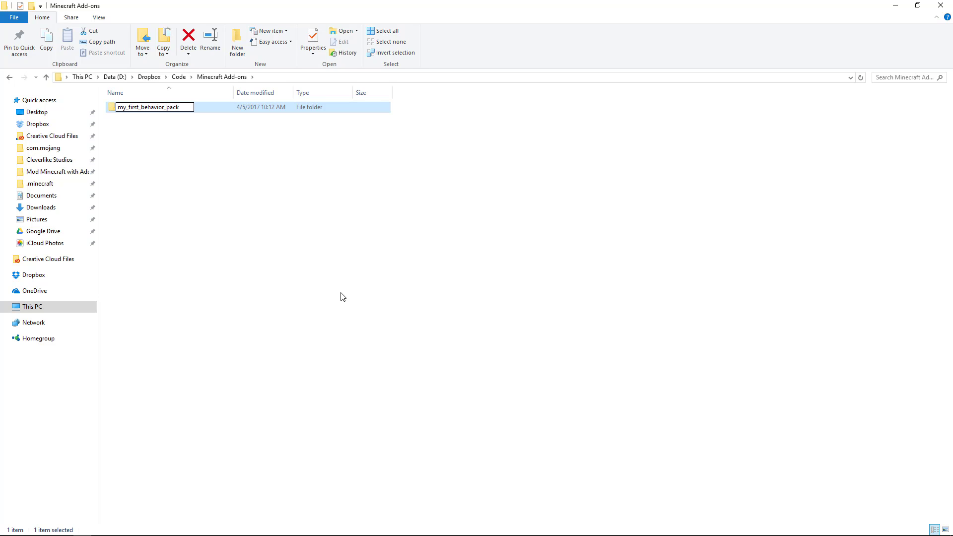
key("Return")
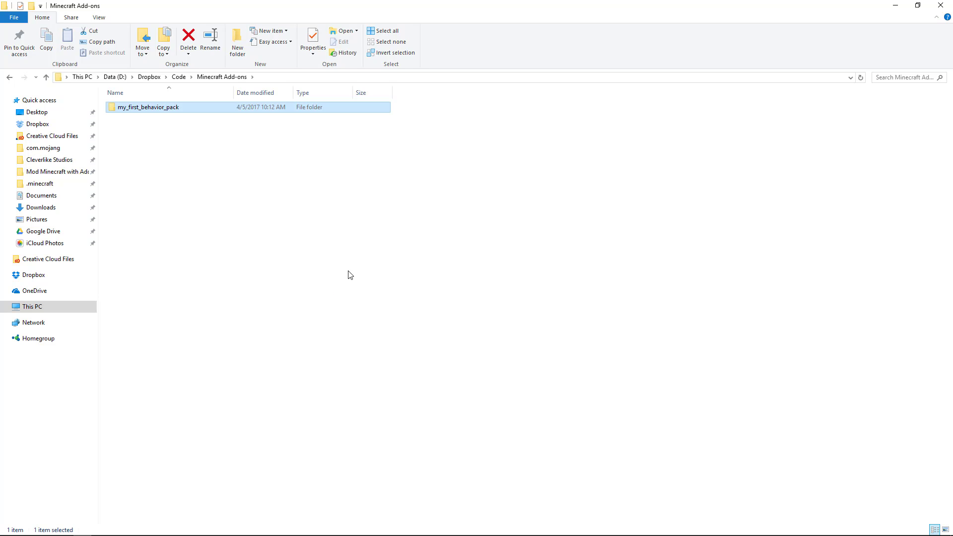
Step: Create a second new folder named my_first_resource_pack
right_click(174, 139)
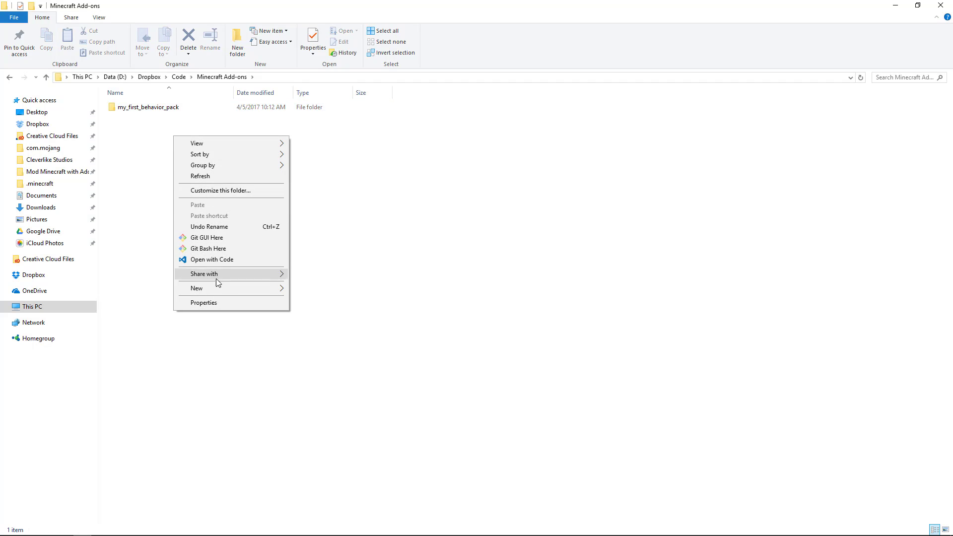
mouse_move(215, 287)
left_click(314, 290)
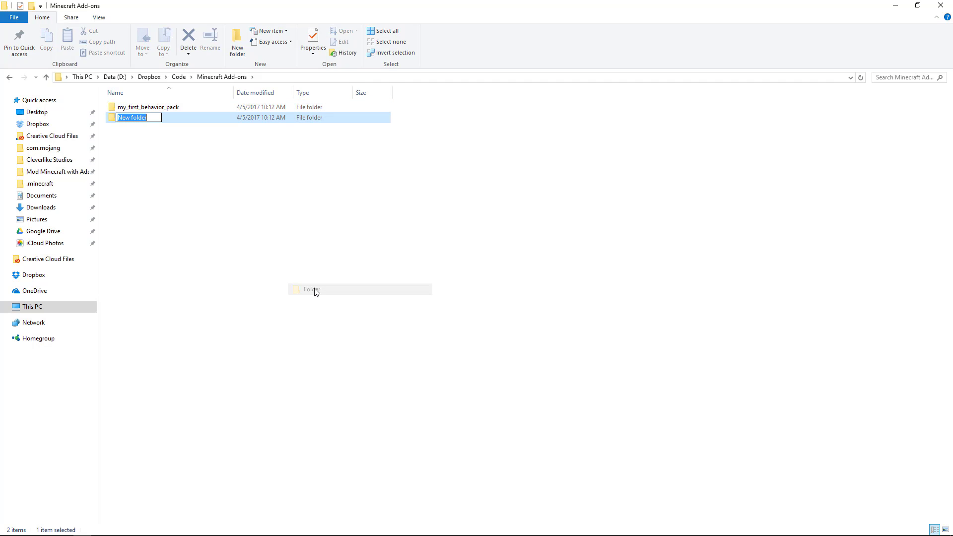
type("my")
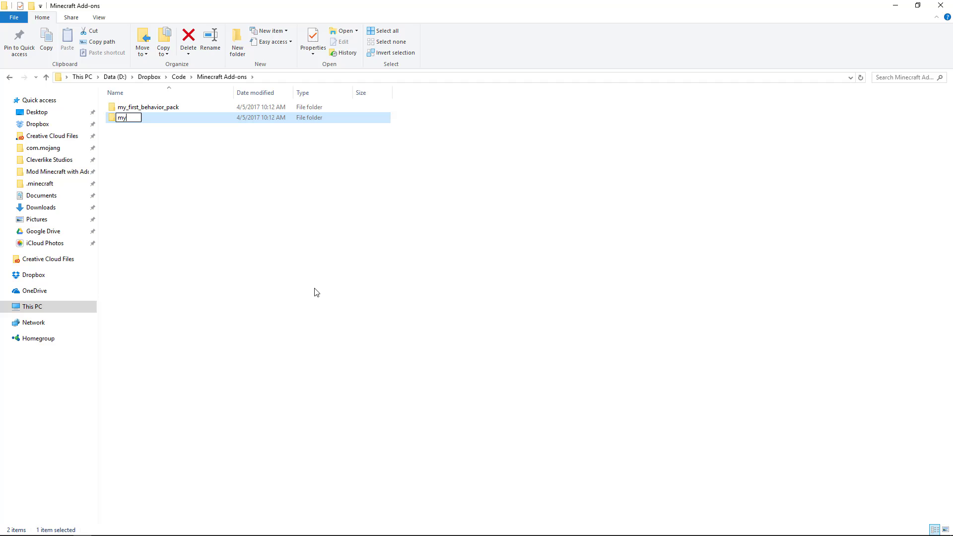
type("_first_resource_pack")
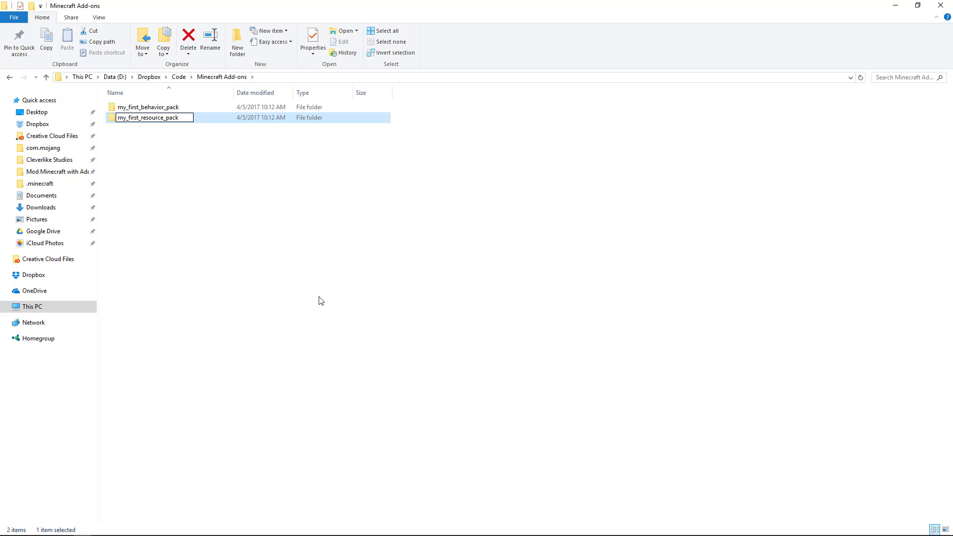
key("Return")
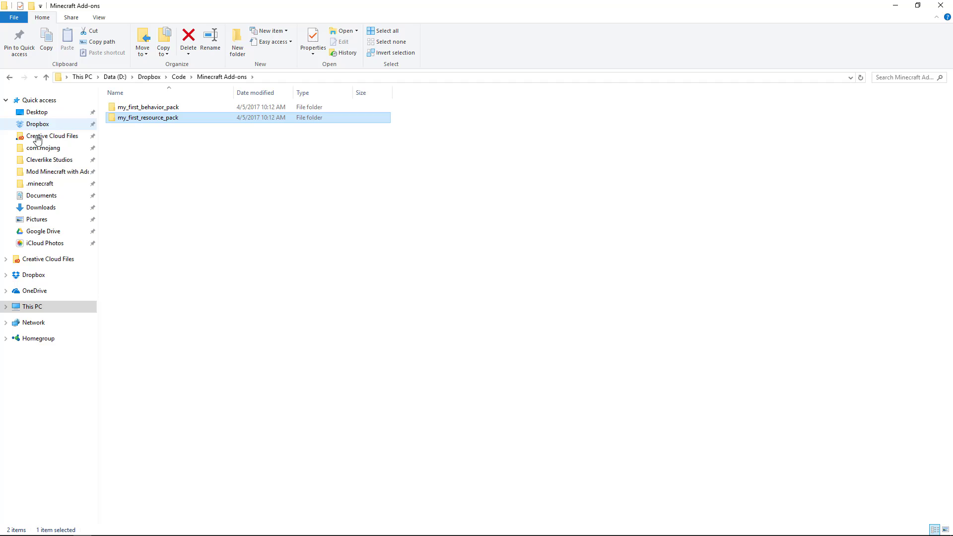
Step: In Downloads, start Extract All on Vanilla_Behavior_Pack_1.0.4.zip
left_click(44, 207)
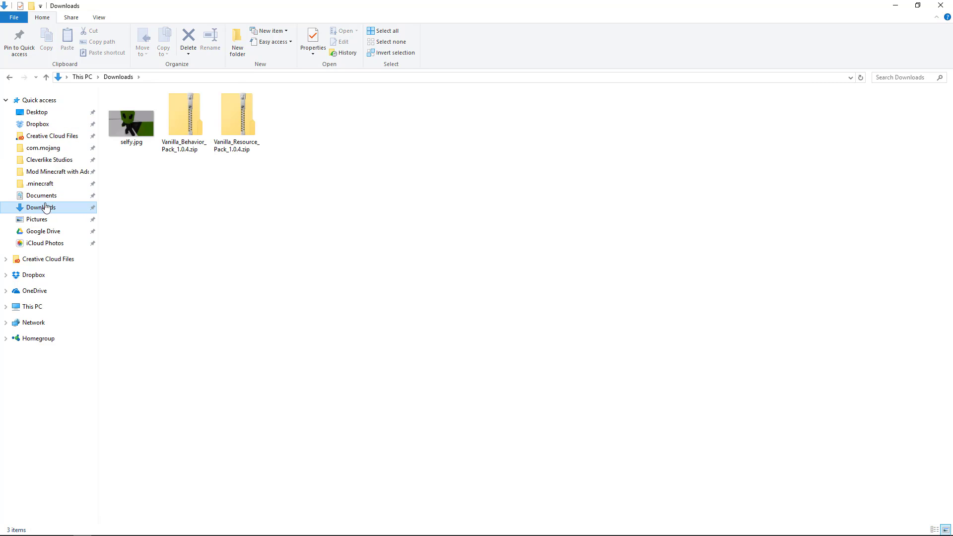
right_click(177, 114)
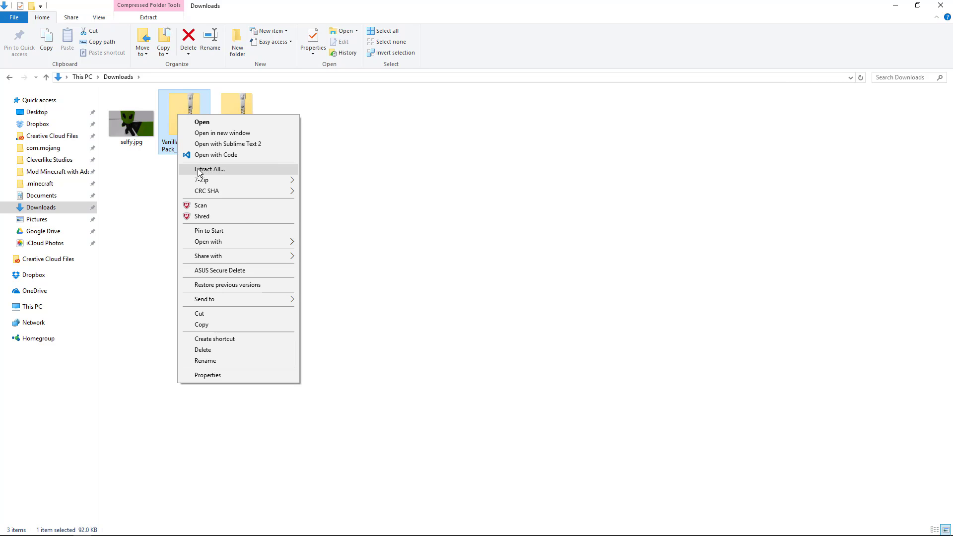
left_click(198, 170)
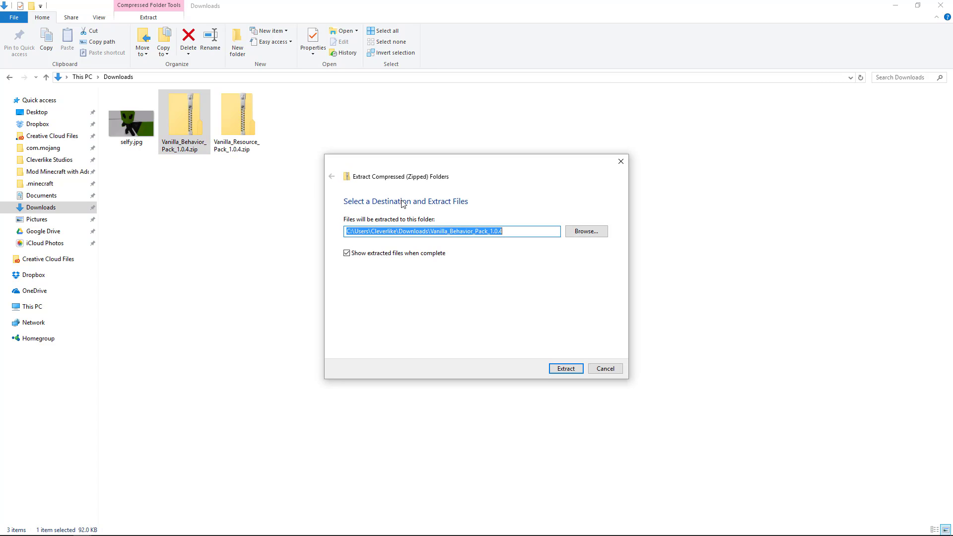
Step: Set the extraction destination to Minecraft Add-ons\my_first_behavior_pack and extract the files
left_click(584, 234)
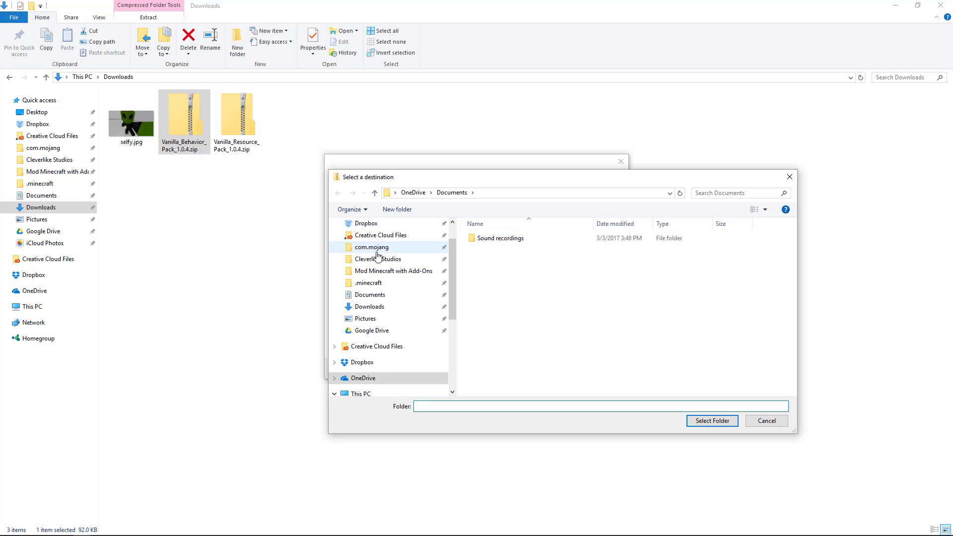
scroll(364, 251, "up", 1)
left_click(366, 246)
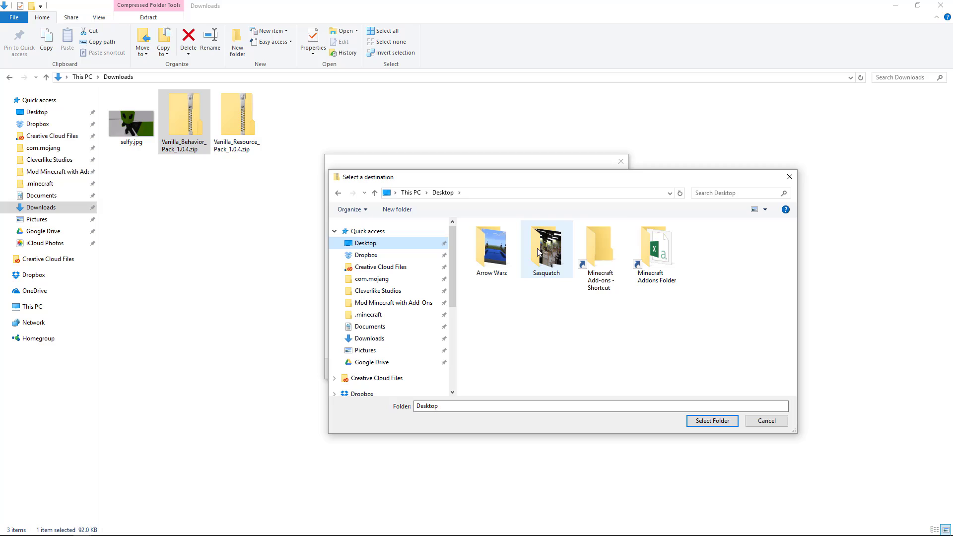
double_click(591, 250)
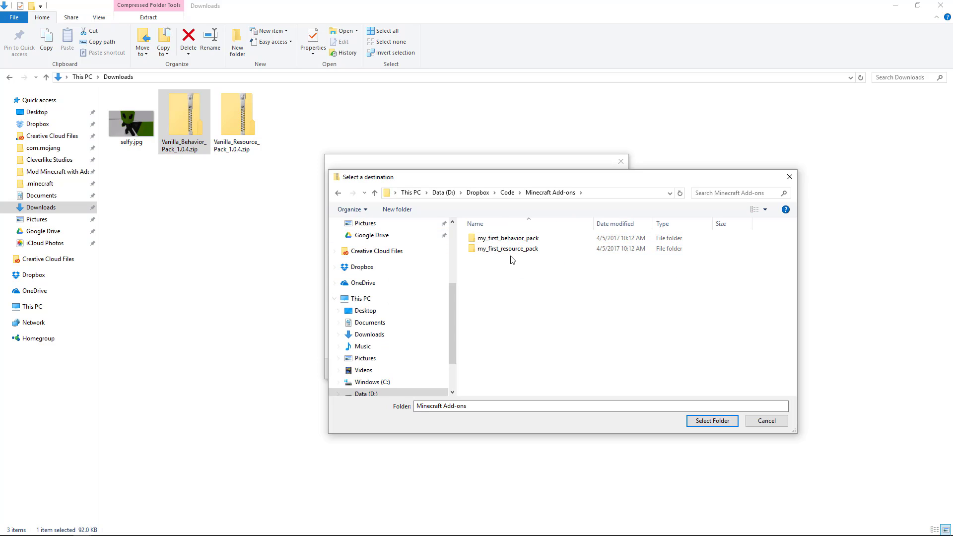
left_click(514, 241)
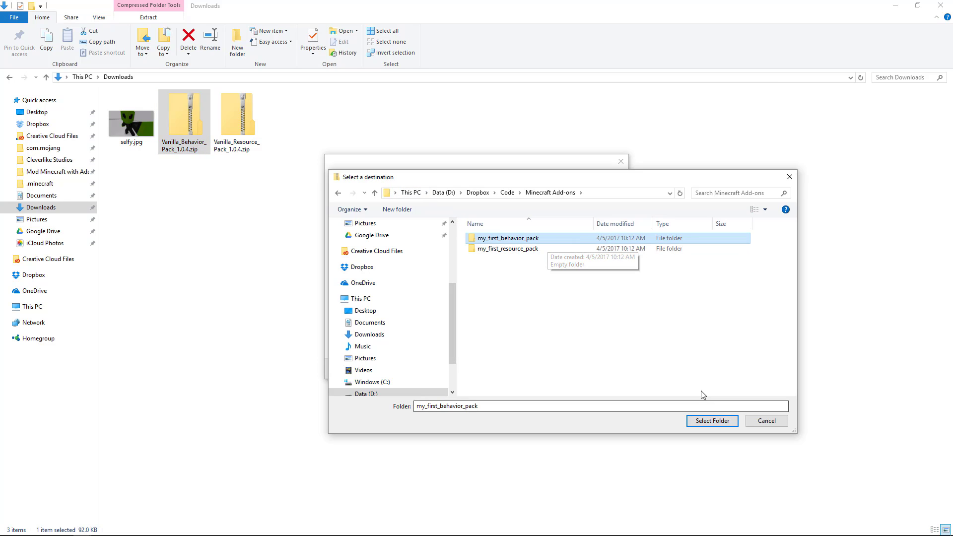
left_click(708, 424)
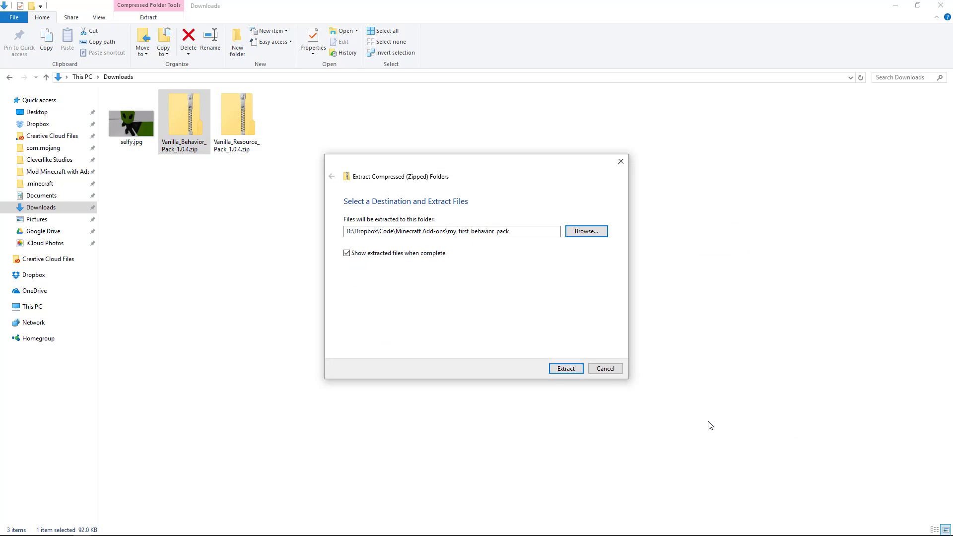
left_click(563, 368)
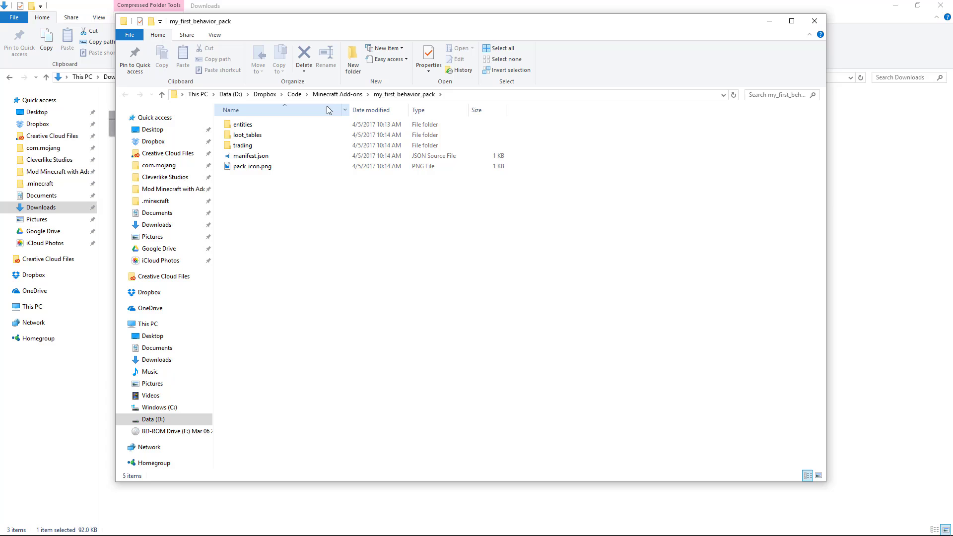
Step: Close the behavior pack window and start Extract All on Vanilla_Resource_Pack_1.0.4.zip
left_click(812, 23)
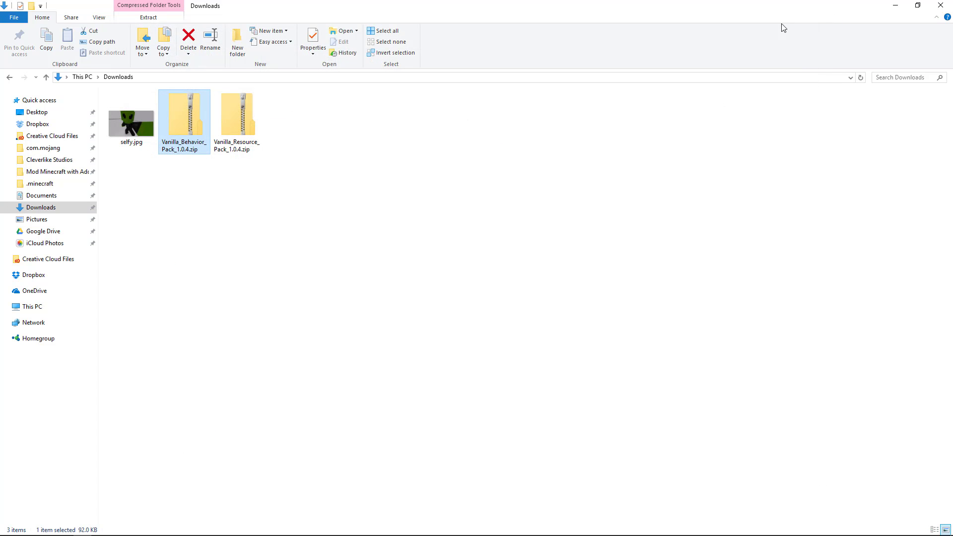
left_click(227, 127)
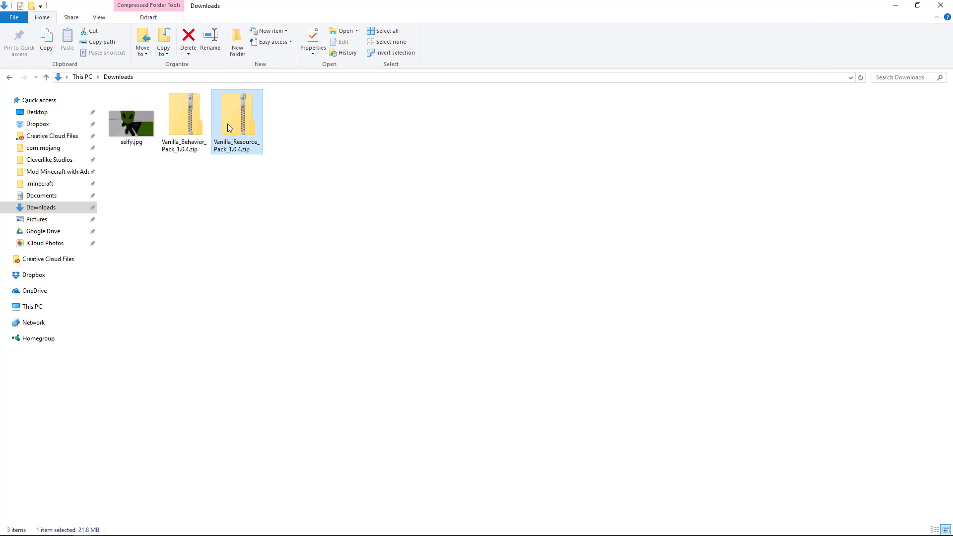
right_click(228, 124)
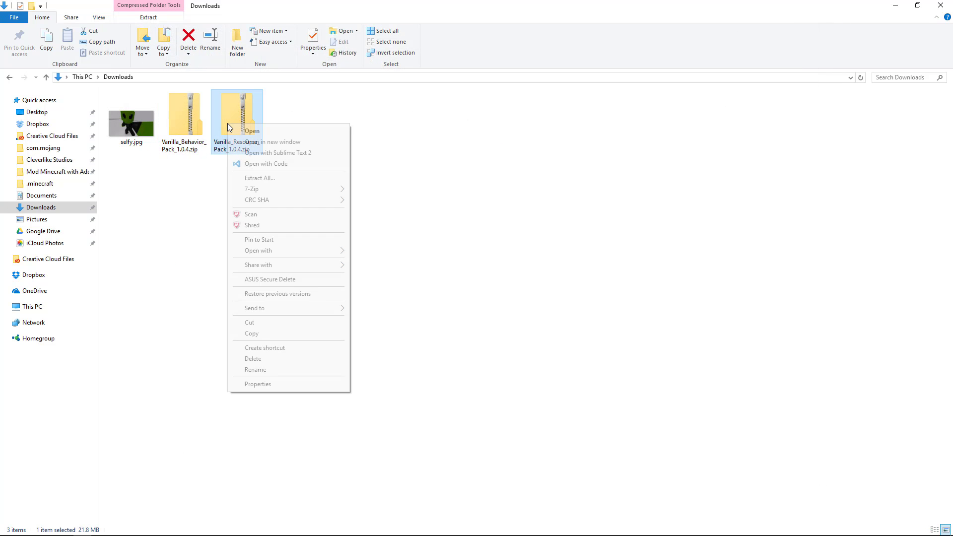
left_click(260, 178)
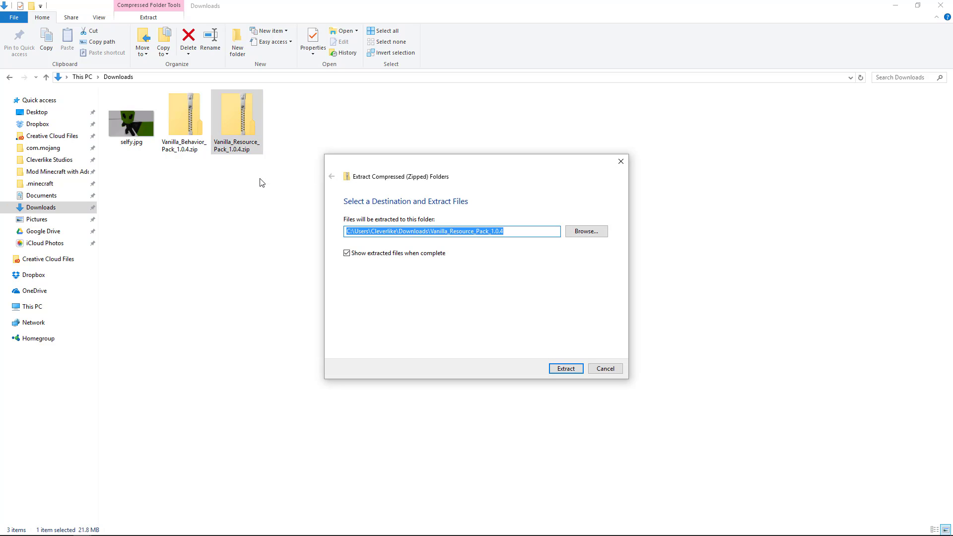
Step: Set the extraction destination to Minecraft Add-ons\my_first_resource_pack and extract the files
left_click(586, 231)
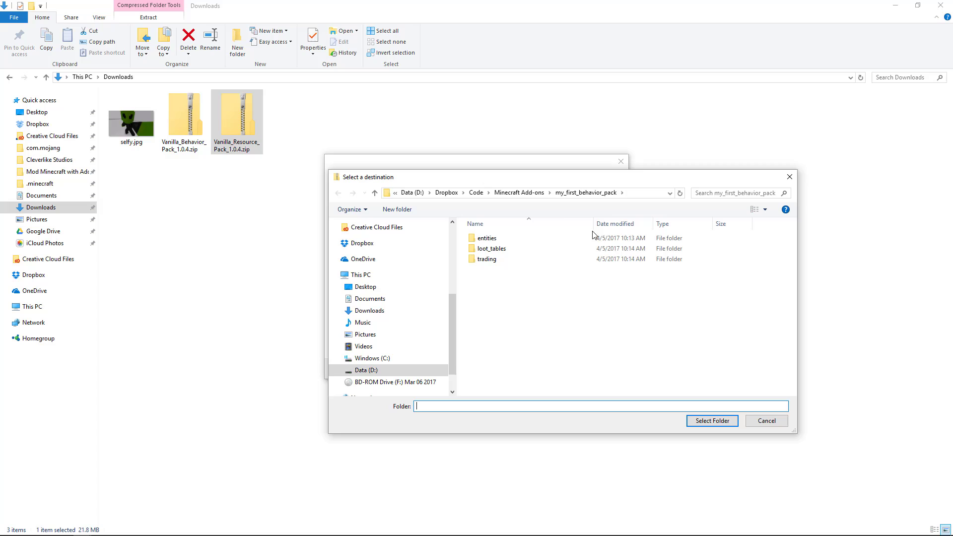
left_click(519, 193)
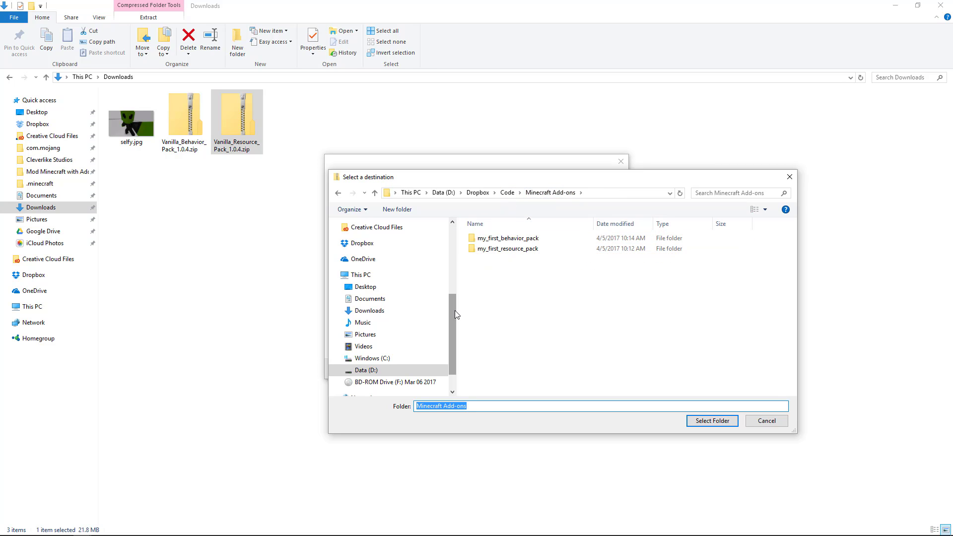
double_click(503, 250)
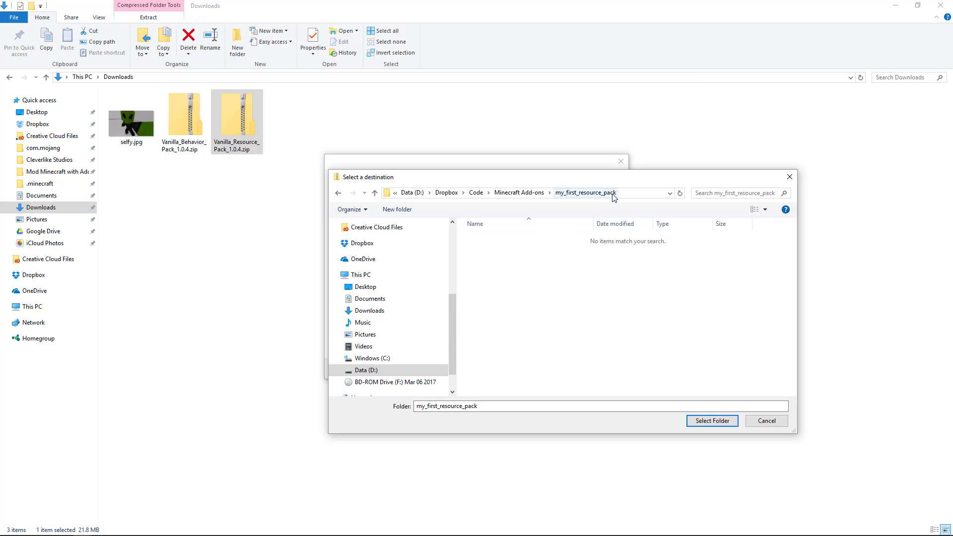
left_click(375, 193)
left_click(496, 249)
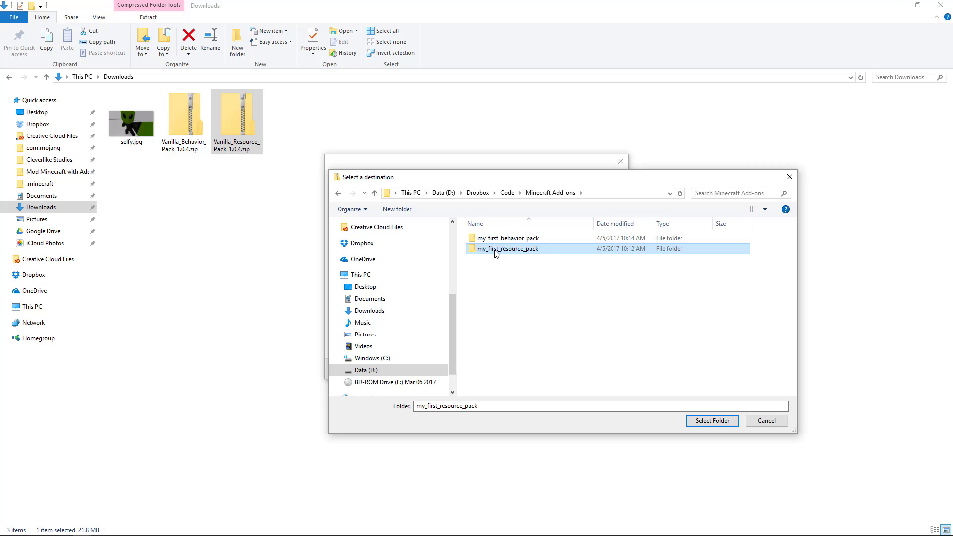
left_click(718, 423)
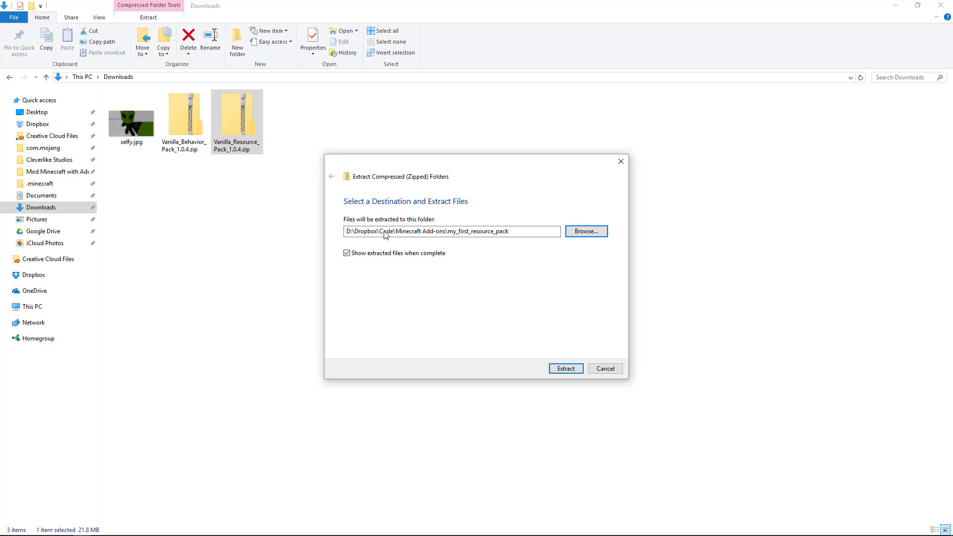
left_click(565, 368)
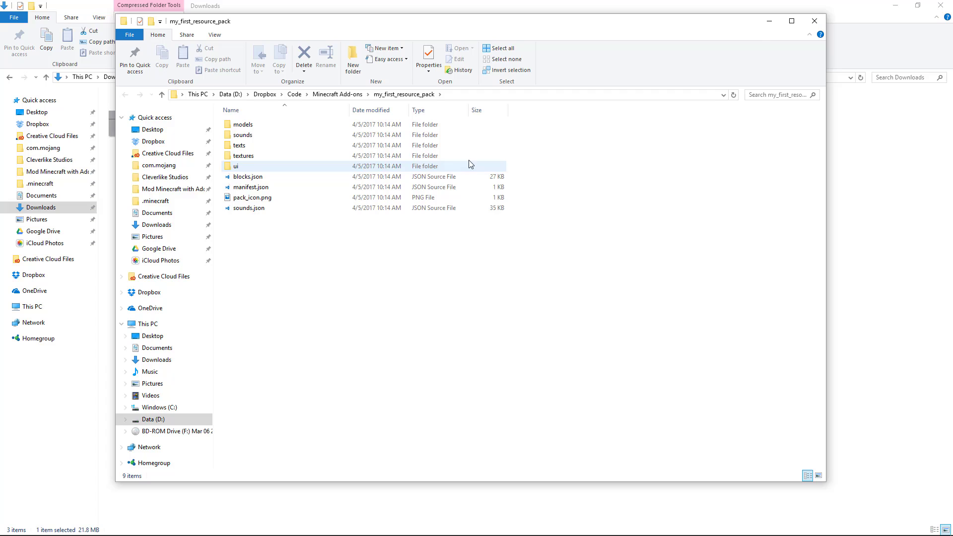
Step: Close the resource pack window and reopen Minecraft Add-ons from the Desktop shortcut
left_click(814, 21)
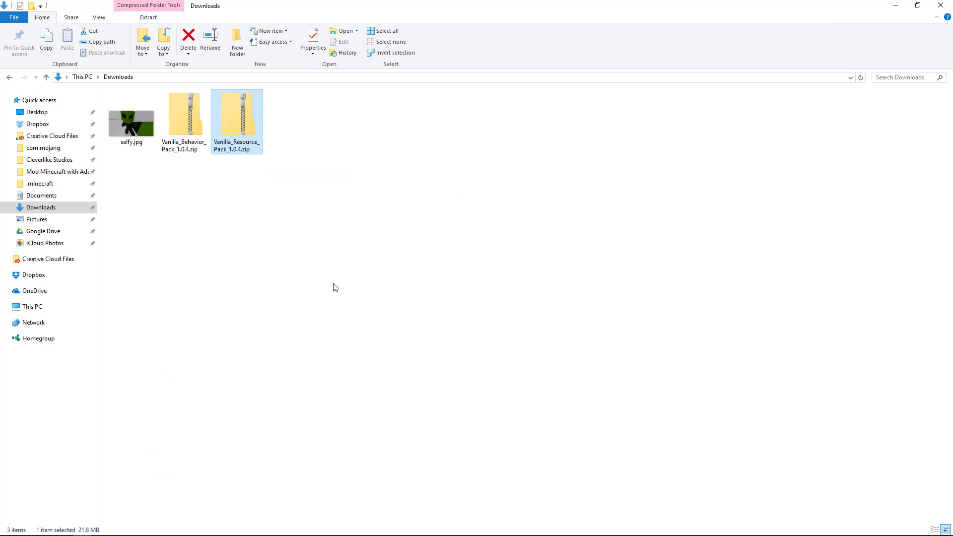
left_click(37, 114)
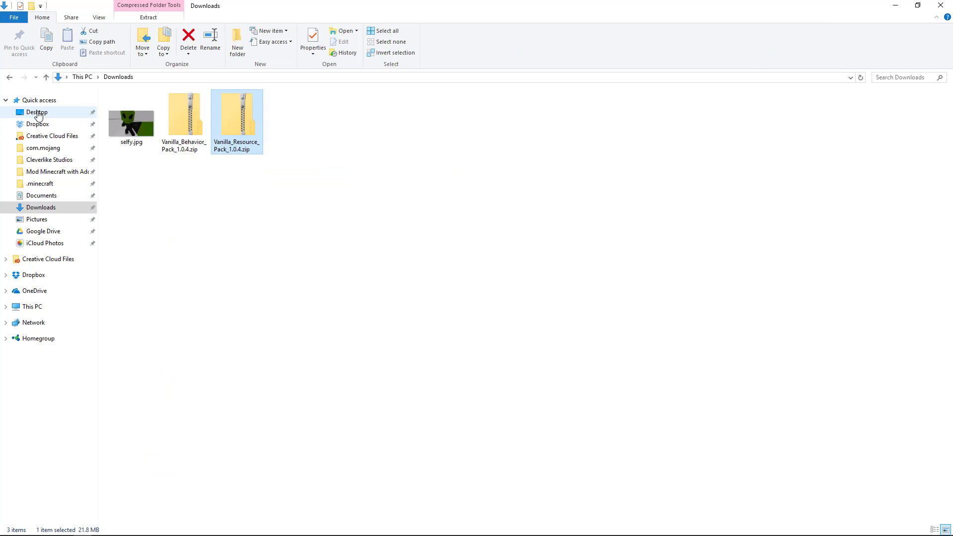
double_click(221, 124)
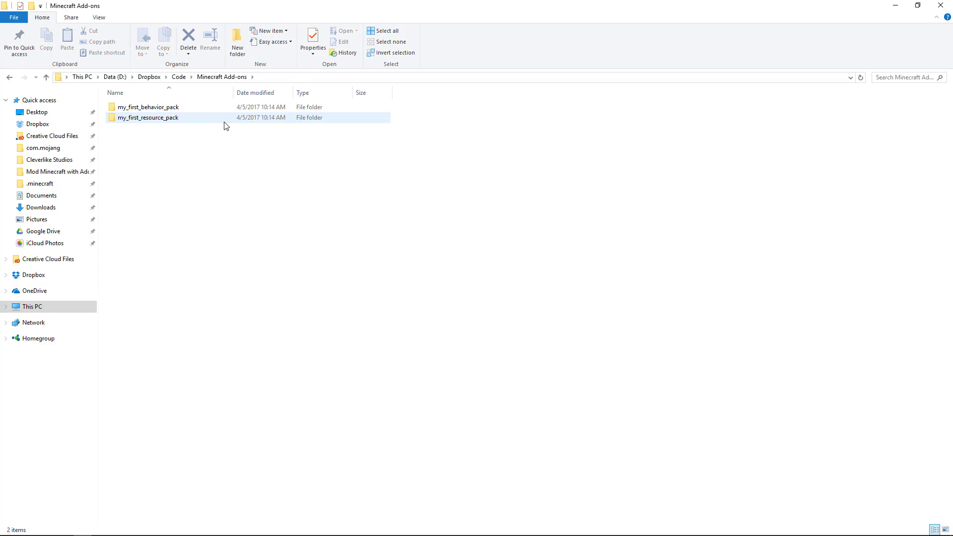